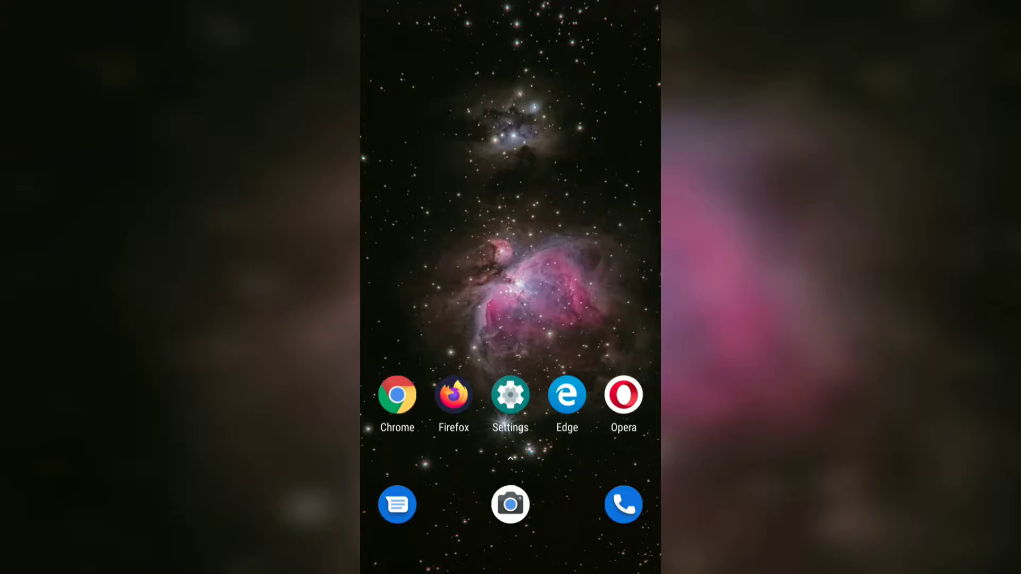
Launch Chrome and add a second New tab page, returning to the tab overview
{"action": "left_click", "coordinate": [397, 395]}
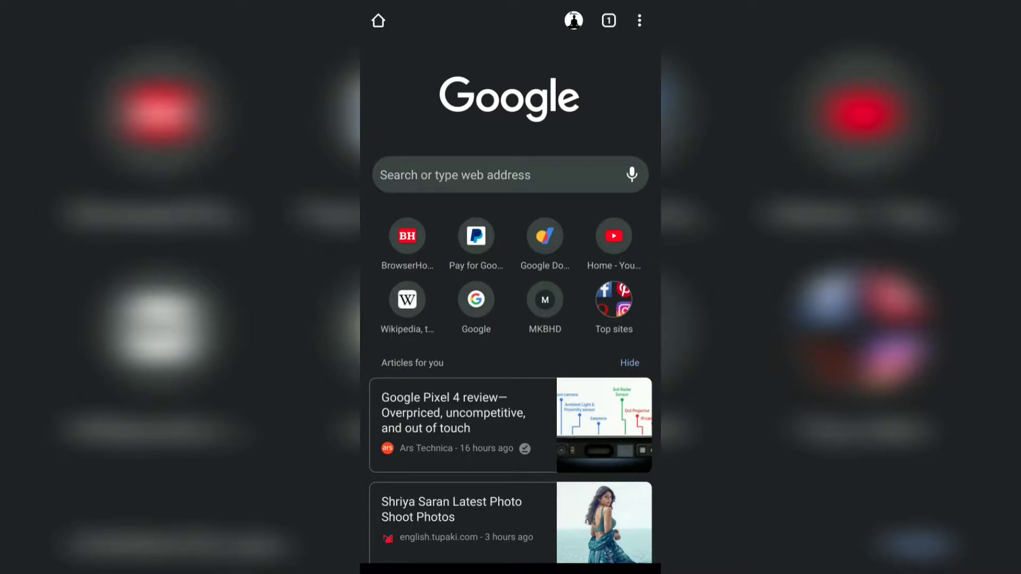
{"action": "left_click", "coordinate": [609, 19]}
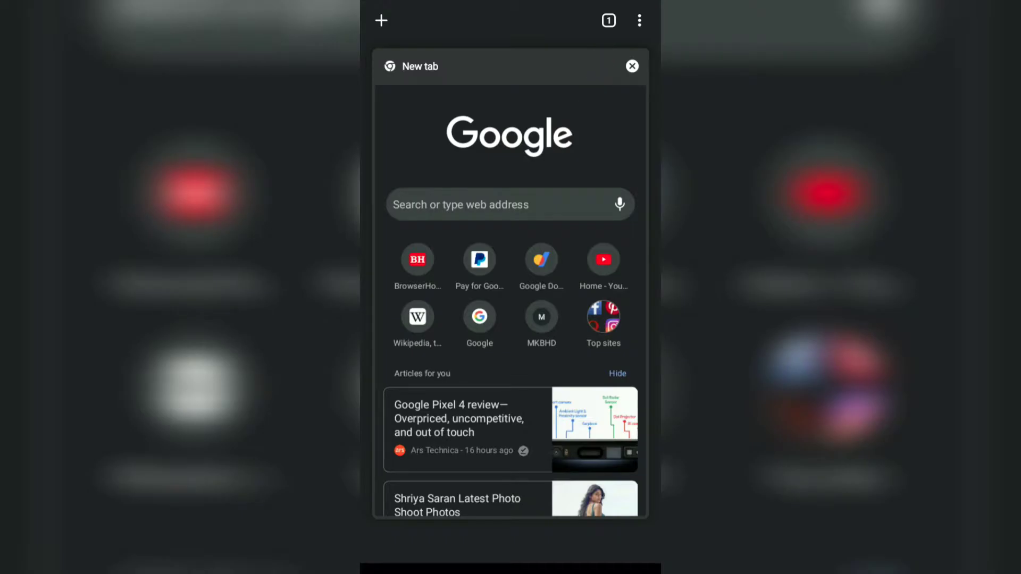
{"action": "left_click", "coordinate": [381, 20]}
{"action": "left_click", "coordinate": [609, 20]}
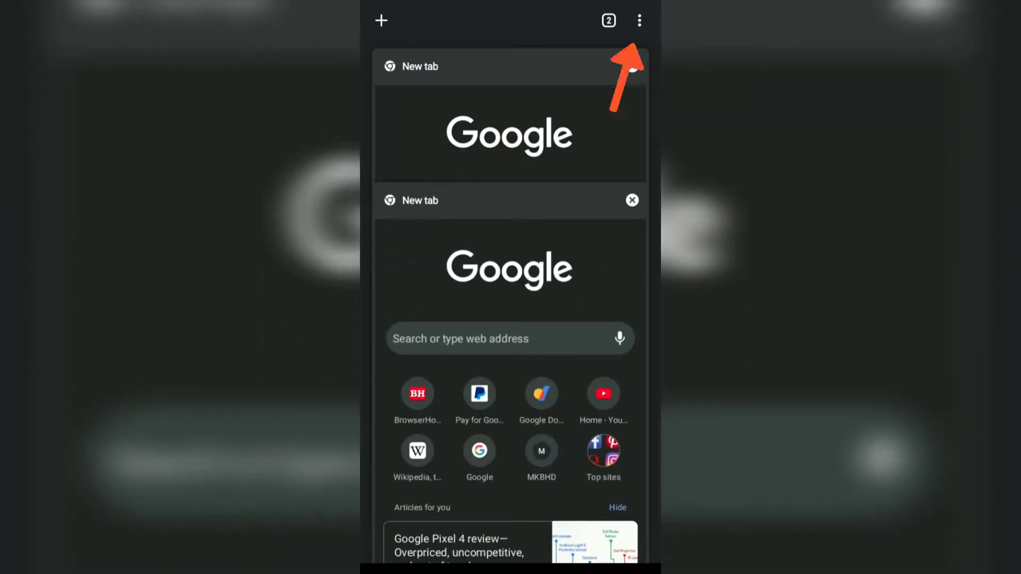
Open a new incognito tab from the overflow menu
{"action": "left_click", "coordinate": [640, 19]}
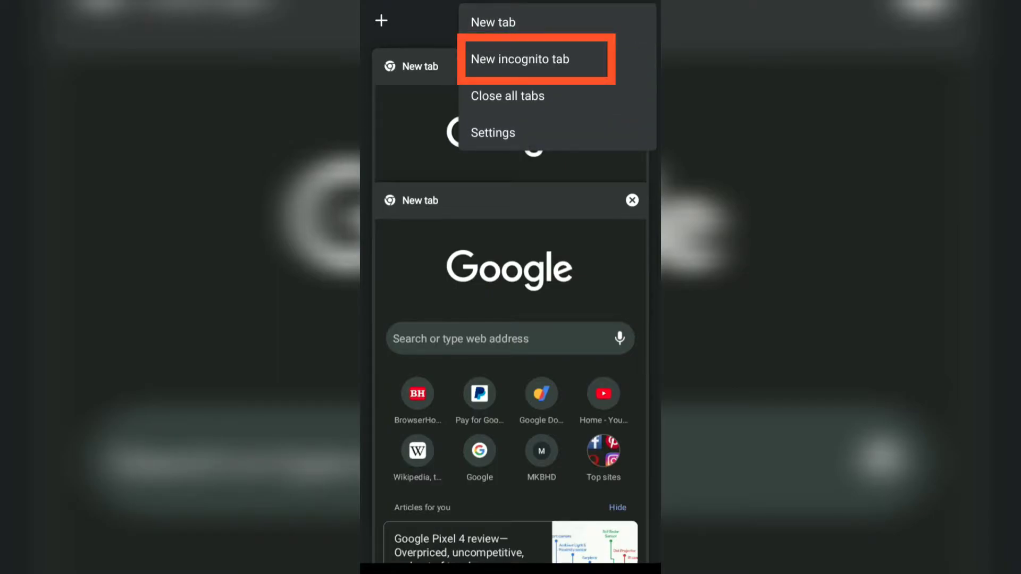
{"action": "left_click", "coordinate": [520, 59]}
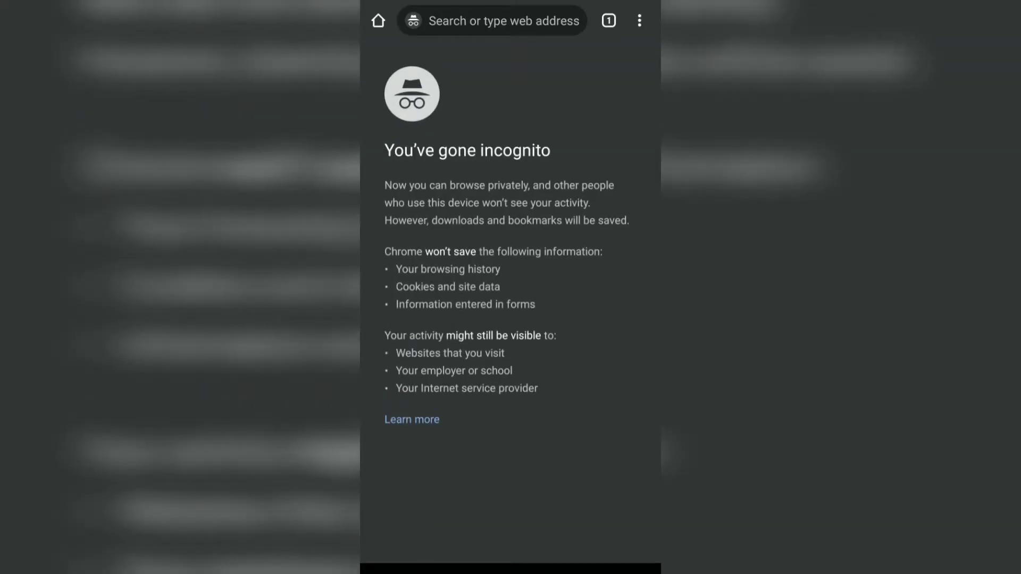
Show the tab overview with the incognito tab beside the two normal New tabs
{"action": "left_click", "coordinate": [609, 21]}
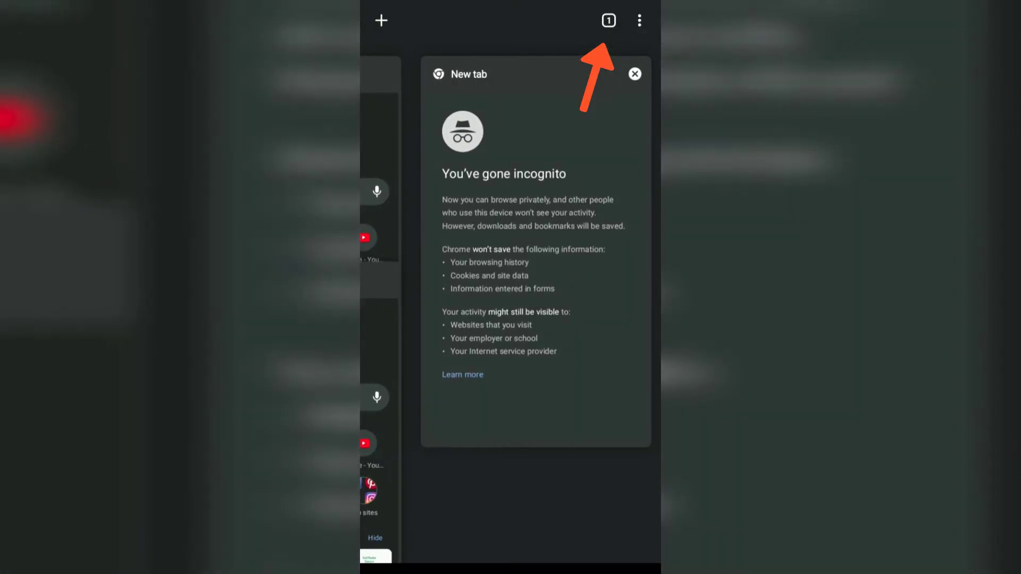